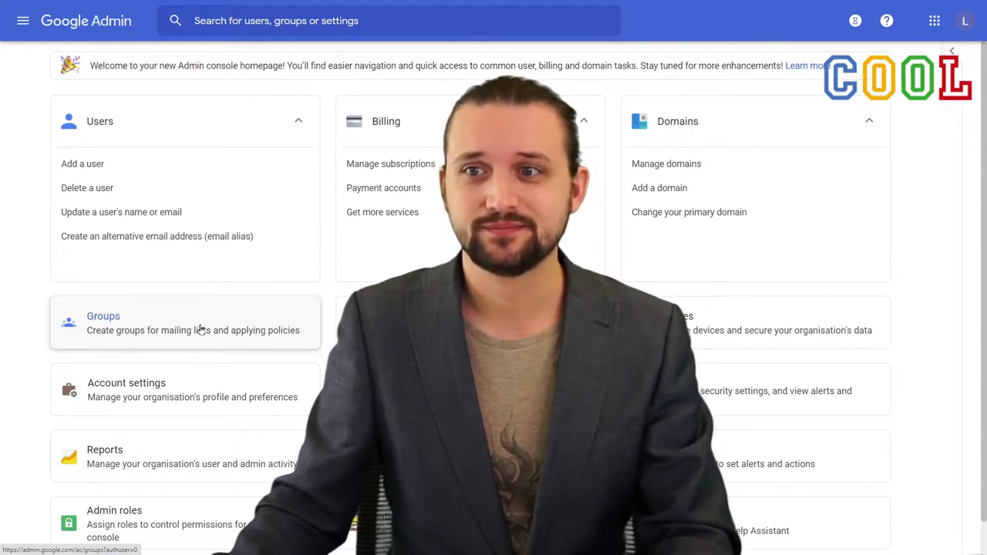
Step: Open the Groups section from the Admin console homepage
{"action": "left_click", "coordinate": [200, 329]}
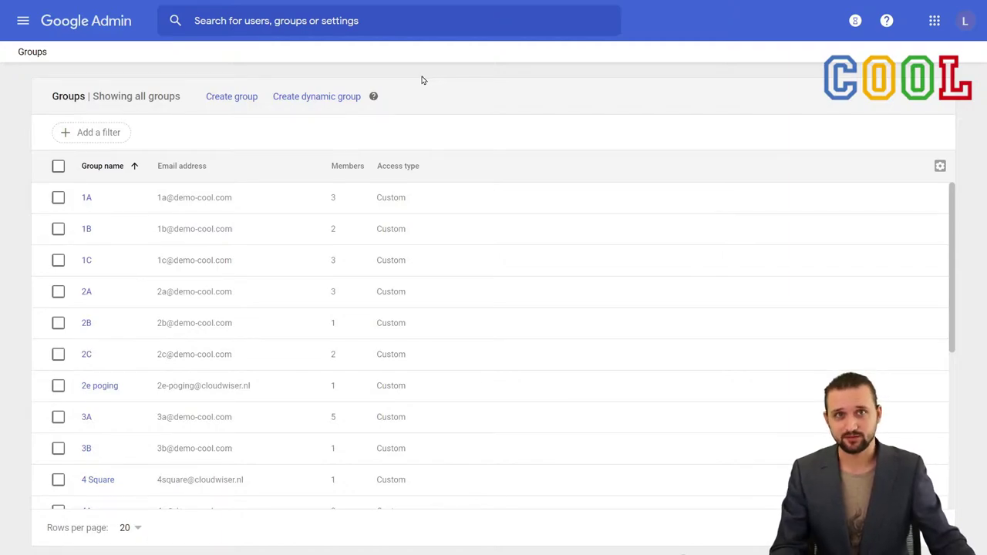
Step: Start creating the new Schoolleaders group from the Groups page
{"action": "left_click", "coordinate": [231, 108]}
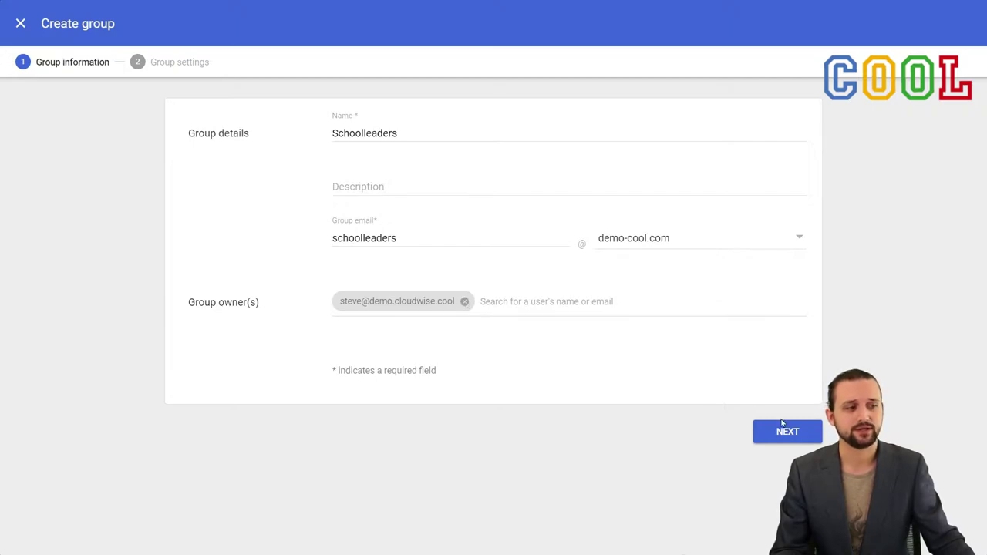
Step: Continue to the Group settings step for the new group
{"action": "left_click", "coordinate": [794, 437]}
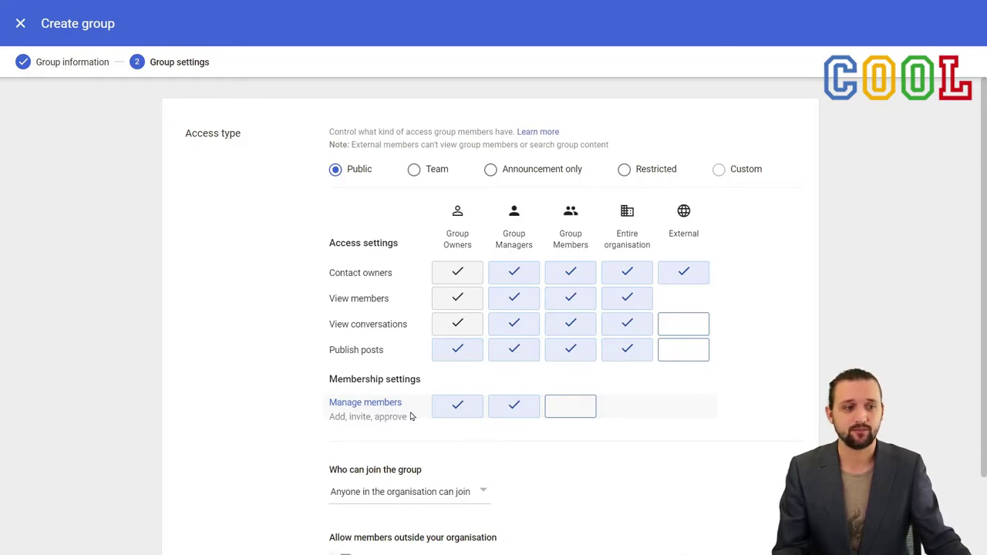
Step: Set 'Who can join the group' to 'Only invited users'
{"action": "scroll", "coordinate": [411, 417], "scroll_direction": "down", "scroll_amount": 1}
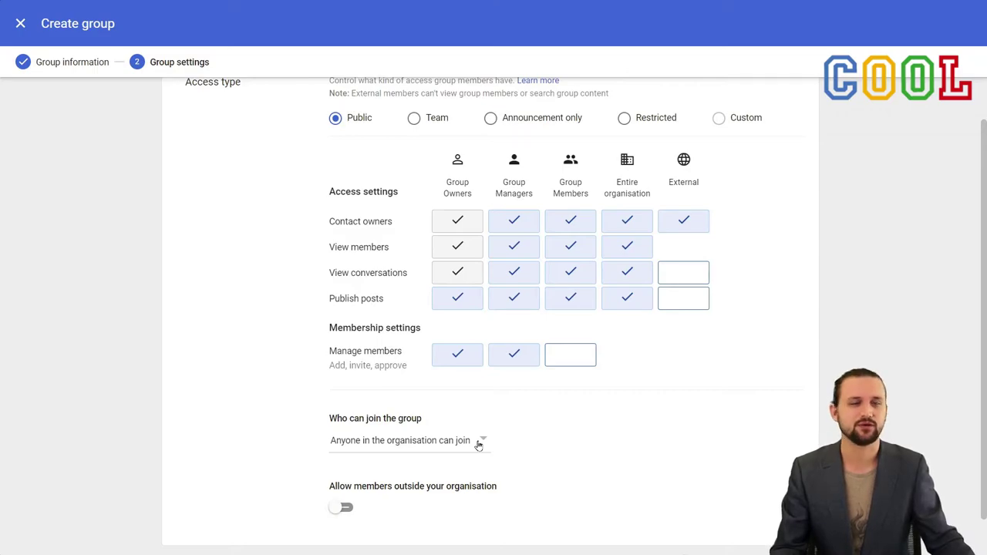
{"action": "left_click", "coordinate": [478, 445]}
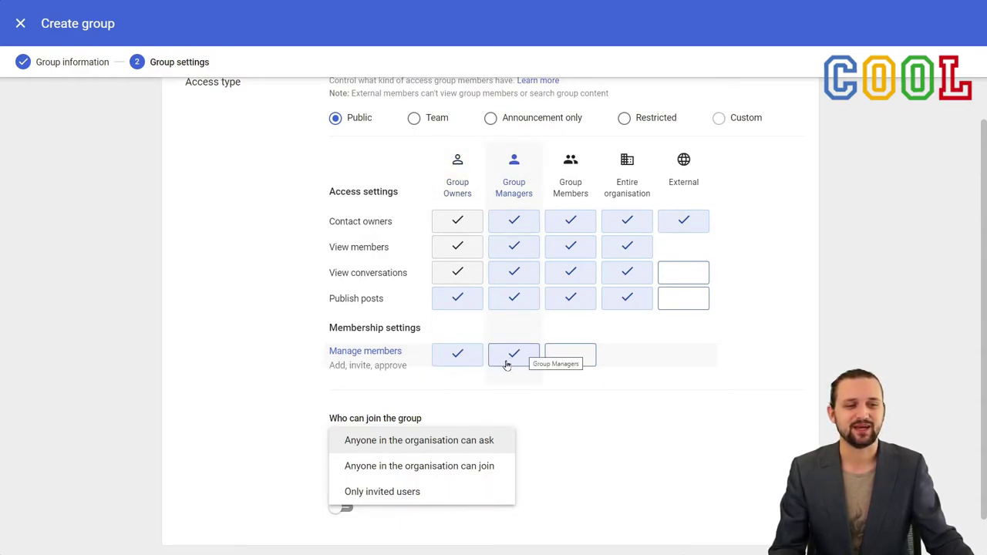
{"action": "left_click", "coordinate": [402, 497]}
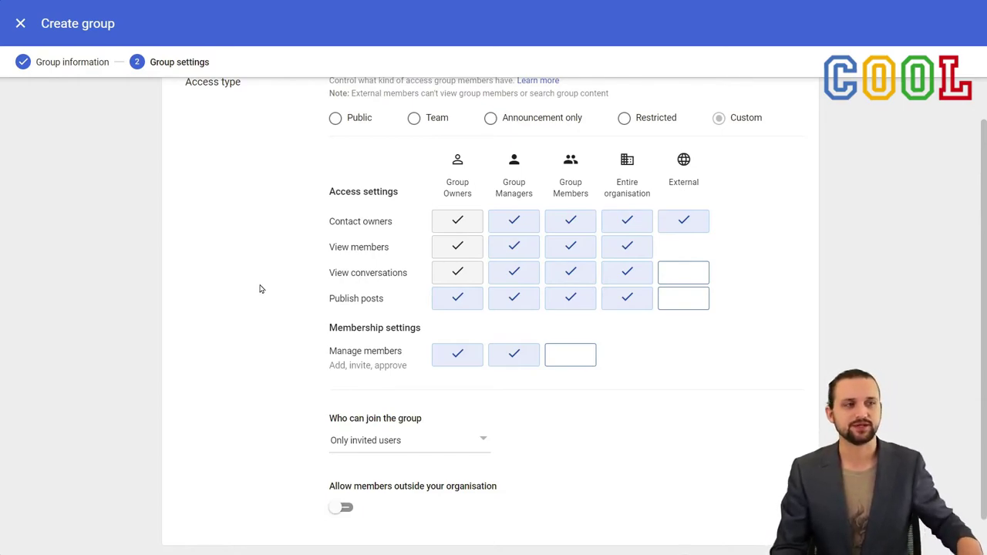
Step: Try Announcement only, switch to Public, then let external users publish posts
{"action": "left_click", "coordinate": [490, 121]}
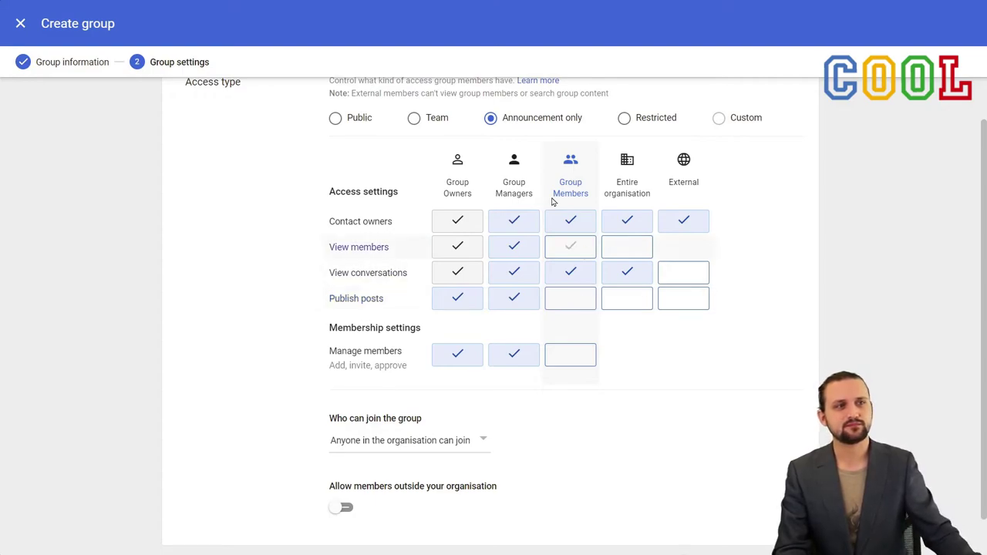
{"action": "left_click", "coordinate": [337, 119]}
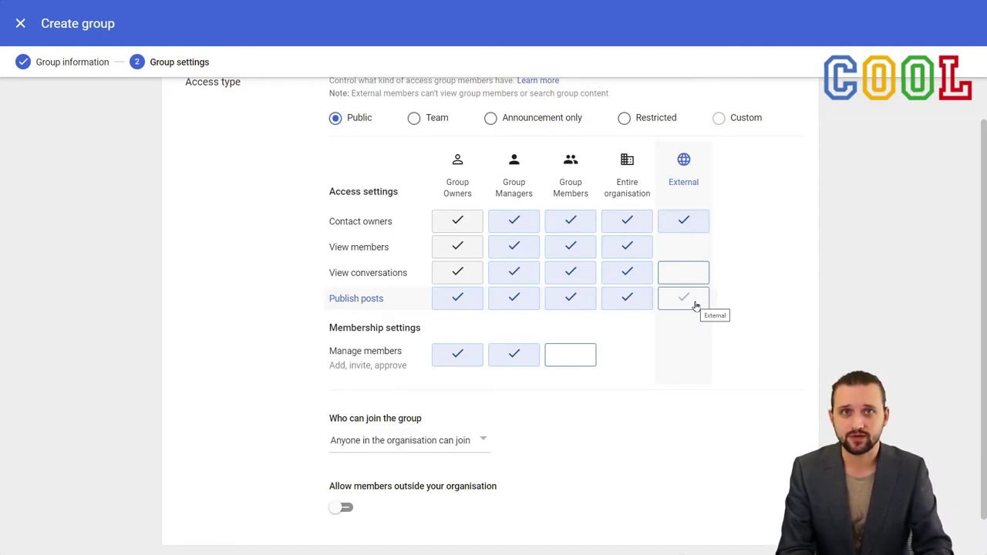
{"action": "left_click", "coordinate": [683, 298]}
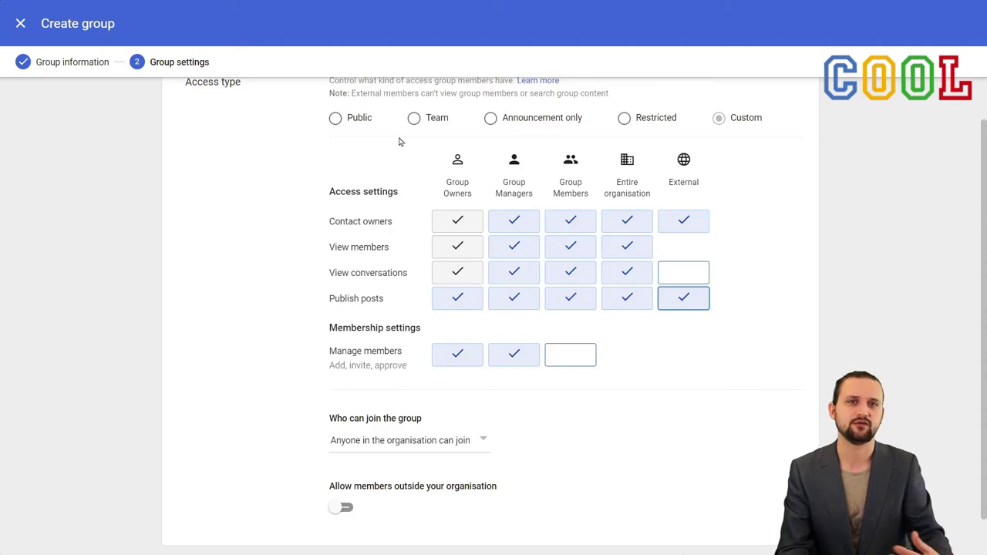
Step: Choose Restricted access and limit joining to invited users only
{"action": "key", "text": "Left"}
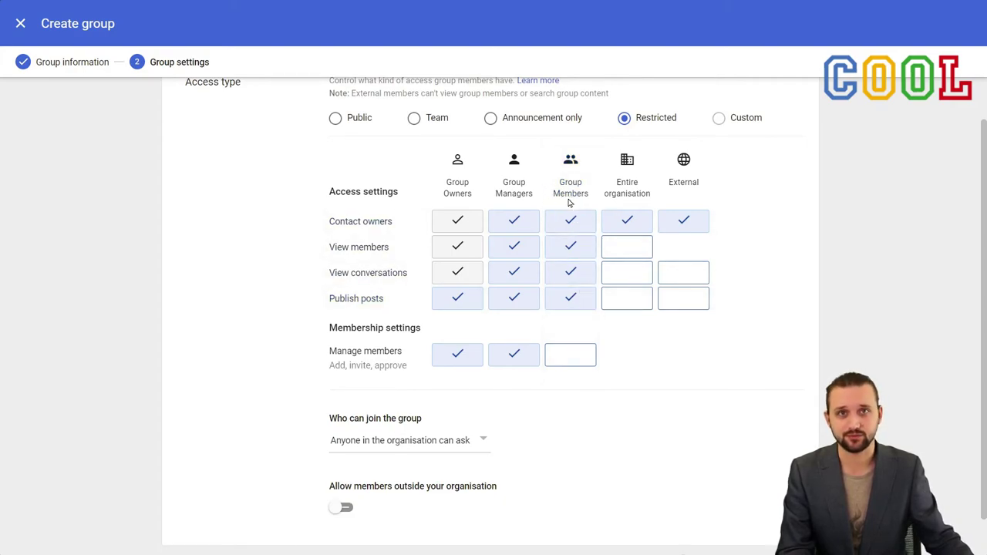
{"action": "left_click", "coordinate": [472, 440]}
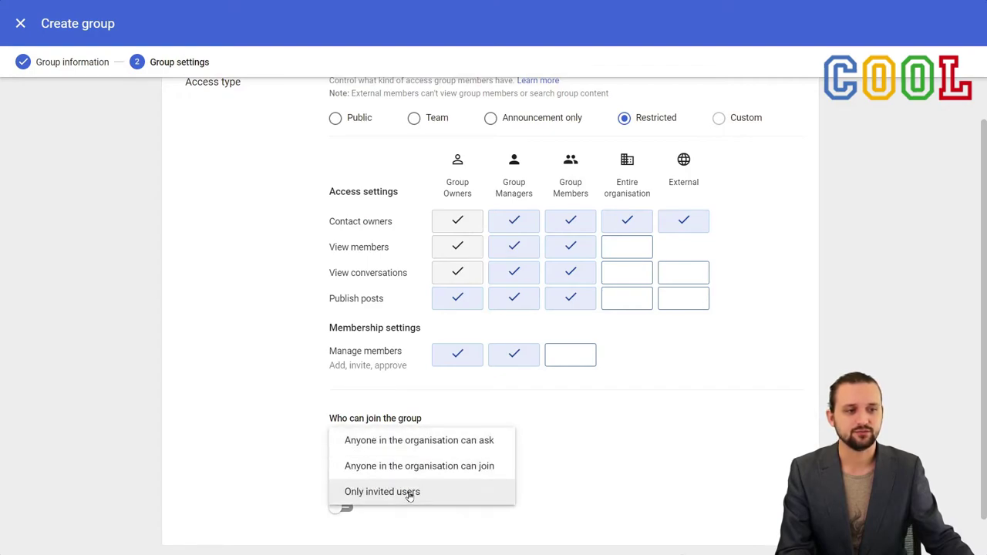
{"action": "left_click", "coordinate": [438, 498]}
{"action": "scroll", "coordinate": [450, 484], "scroll_direction": "down", "scroll_amount": 2}
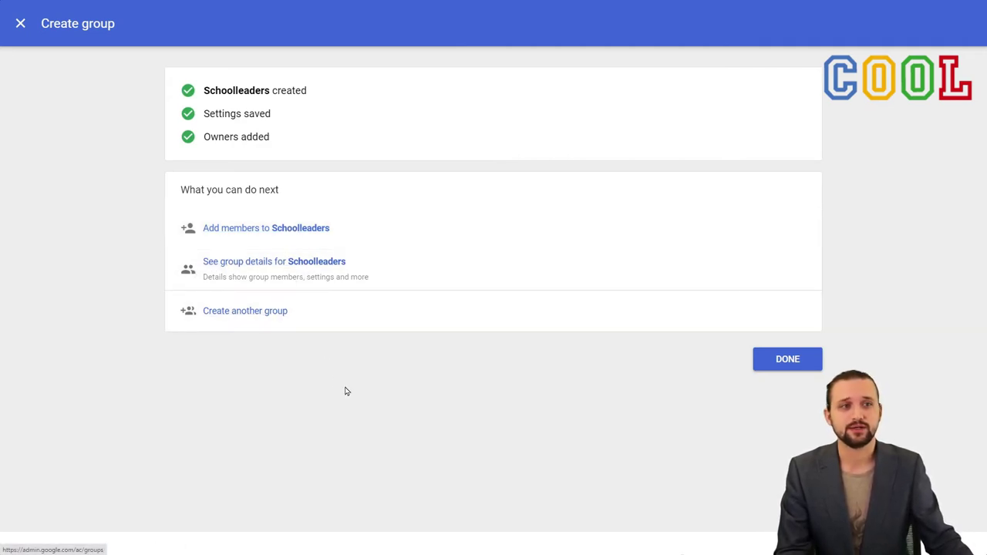
Step: Close the group-created summary and return to the Groups list
{"action": "left_click", "coordinate": [807, 362]}
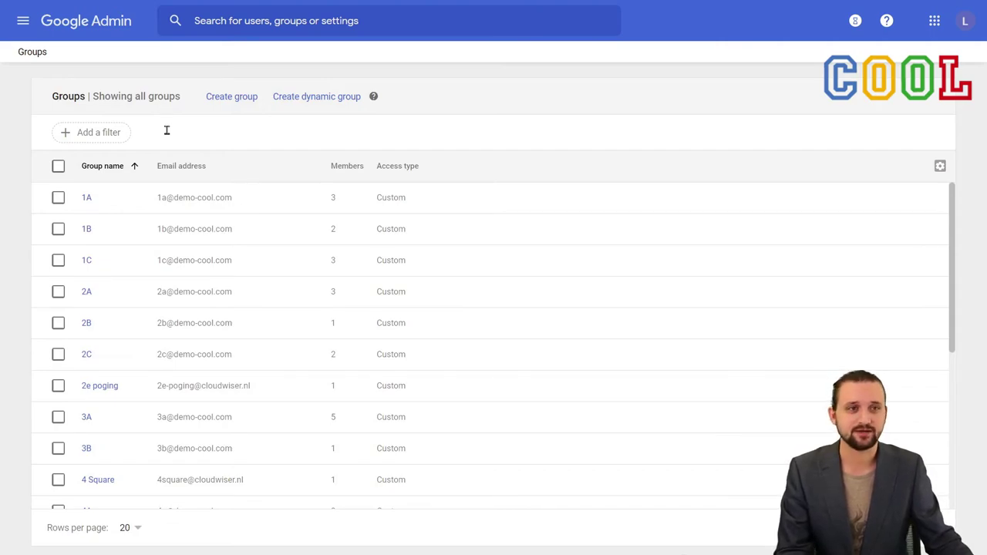
Step: Filter the groups list by group email 'schoolleaders'
{"action": "left_click", "coordinate": [174, 131]}
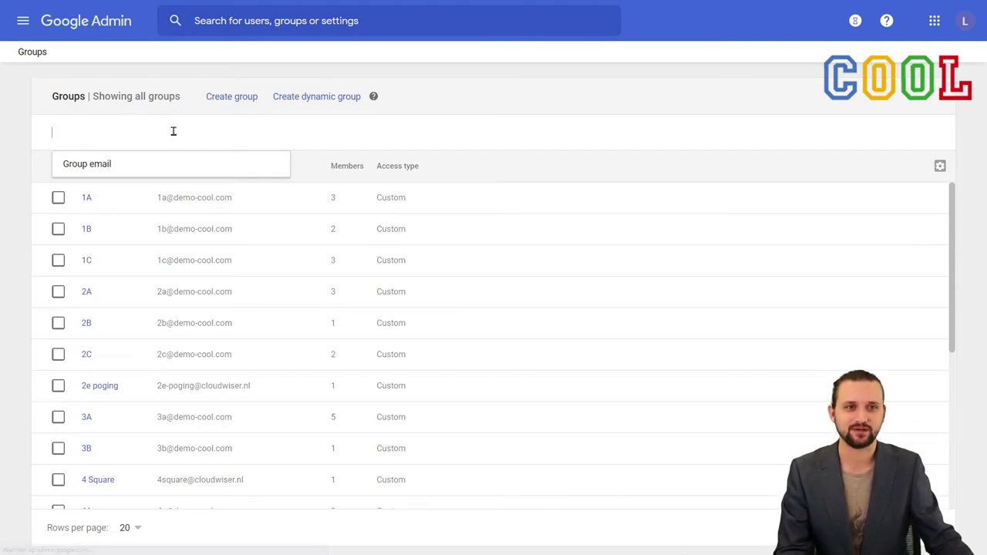
{"action": "type", "text": "schoolleaders"}
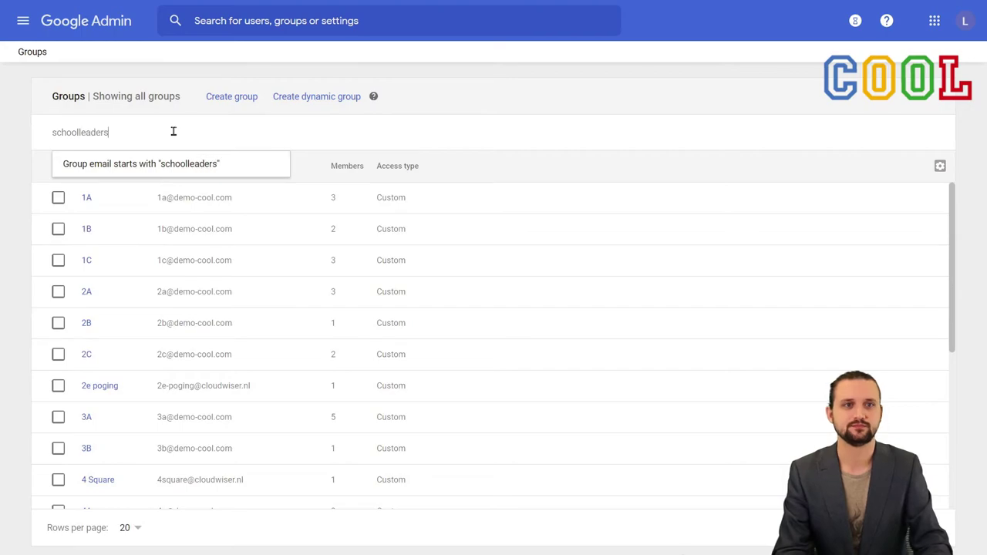
{"action": "key", "text": "Return"}
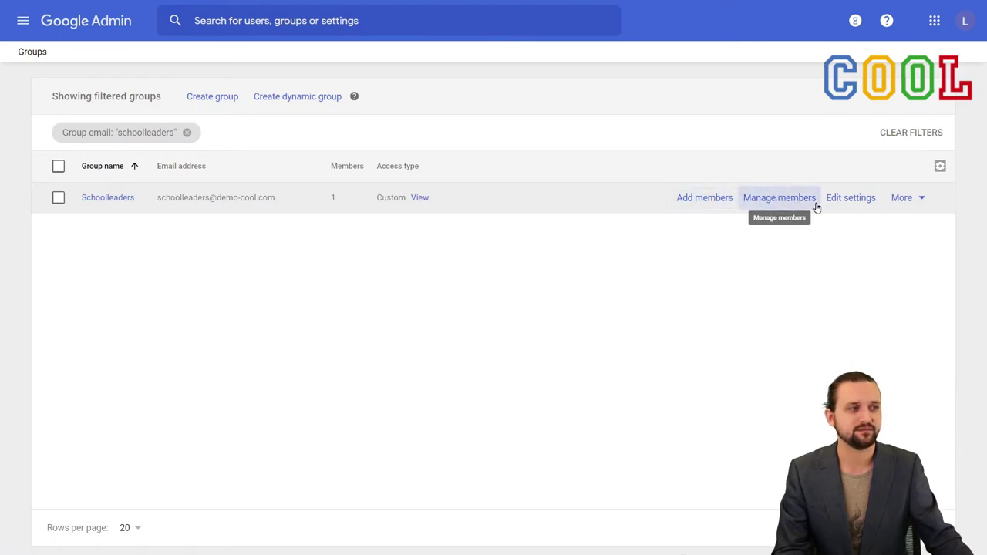
{"action": "left_click", "coordinate": [117, 204]}
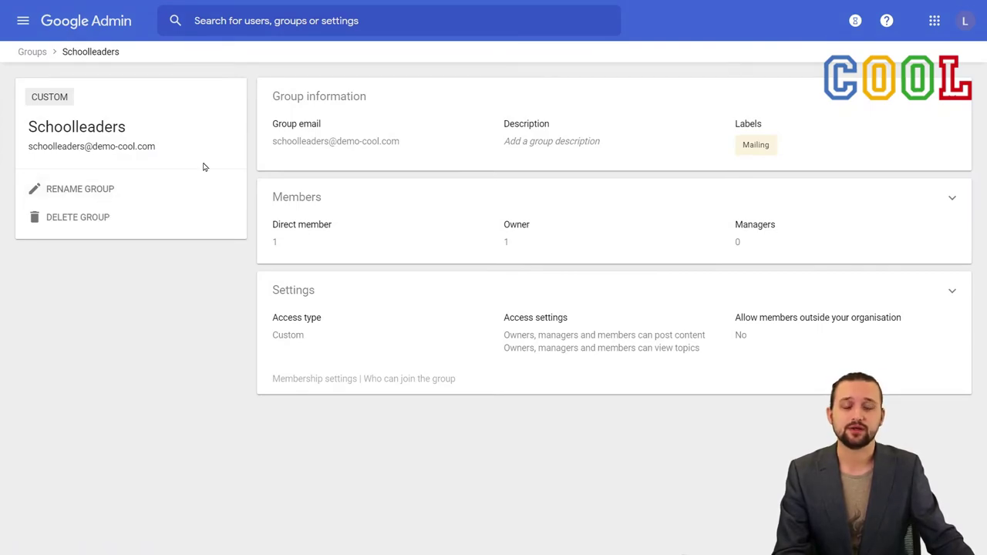
{"action": "left_click", "coordinate": [166, 190]}
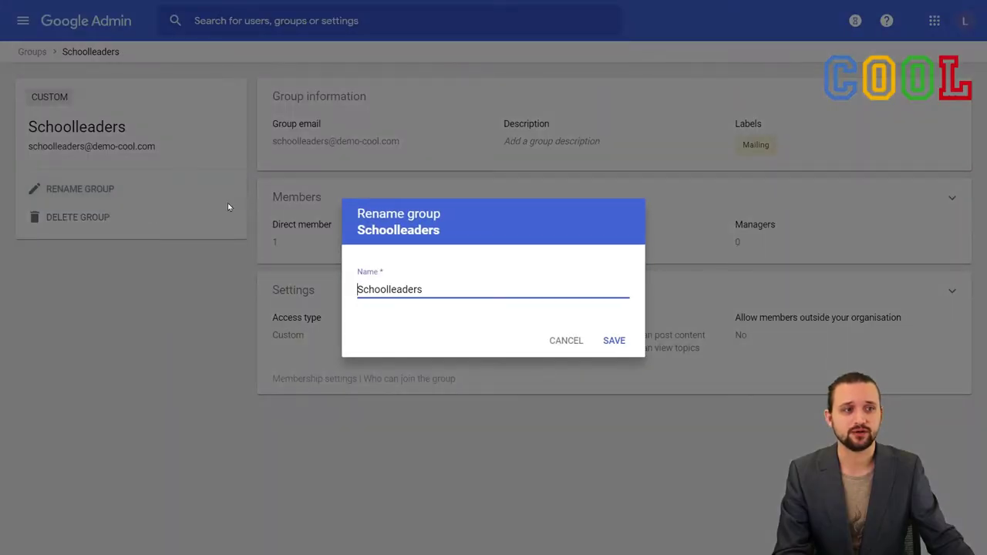
{"action": "left_click", "coordinate": [562, 342]}
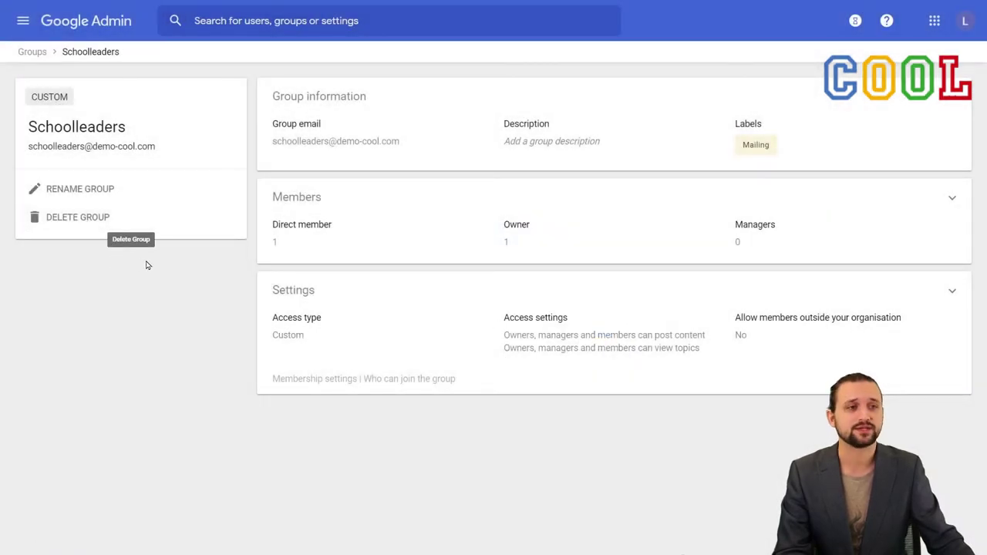
{"action": "left_click", "coordinate": [387, 143]}
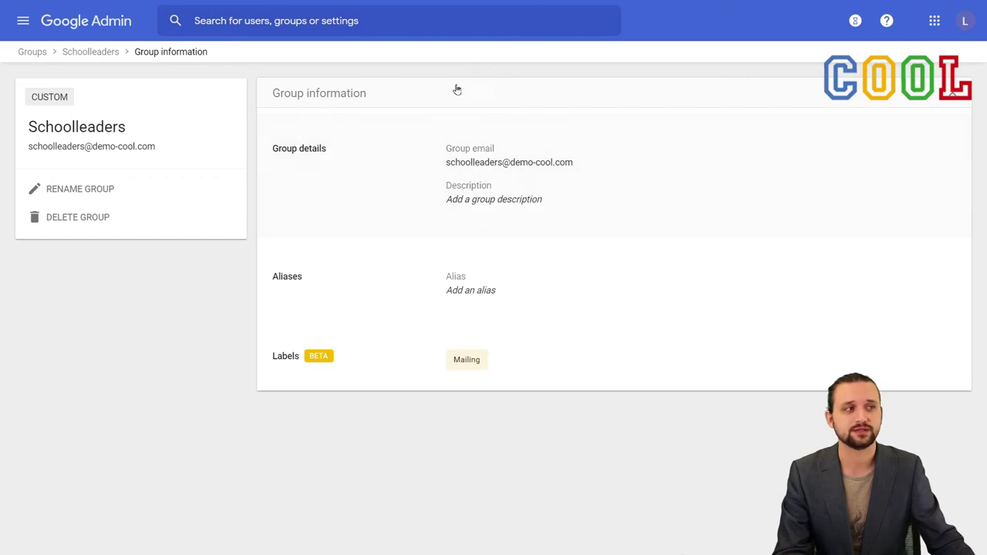
{"action": "left_click", "coordinate": [852, 97]}
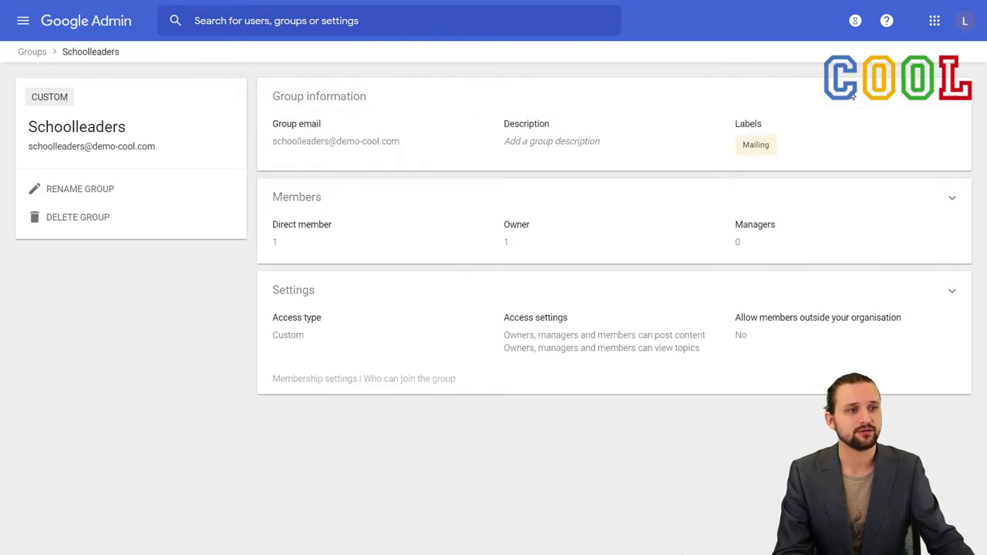
Step: Open the Schoolleaders group's Members list showing only the owner
{"action": "left_click", "coordinate": [347, 237]}
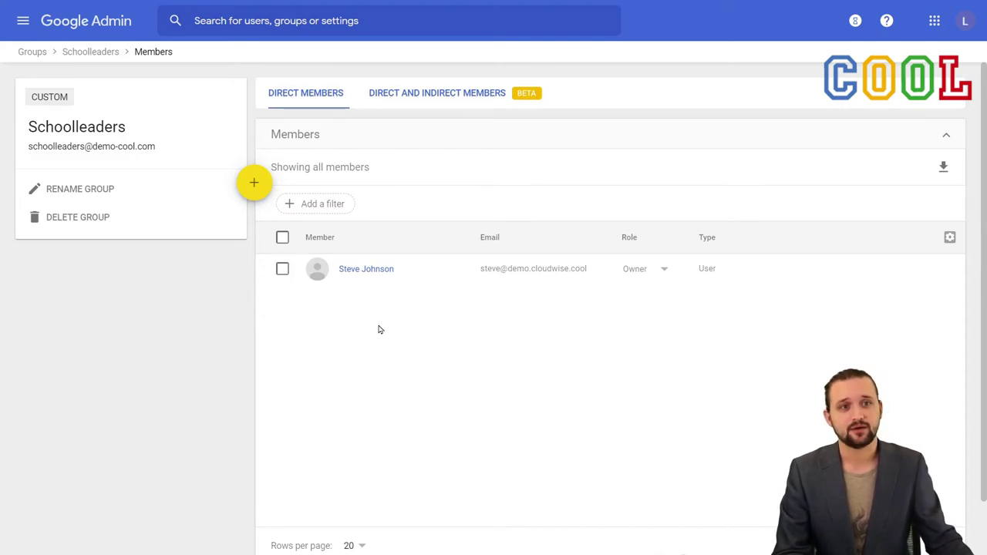
{"action": "mouse_move", "coordinate": [254, 183]}
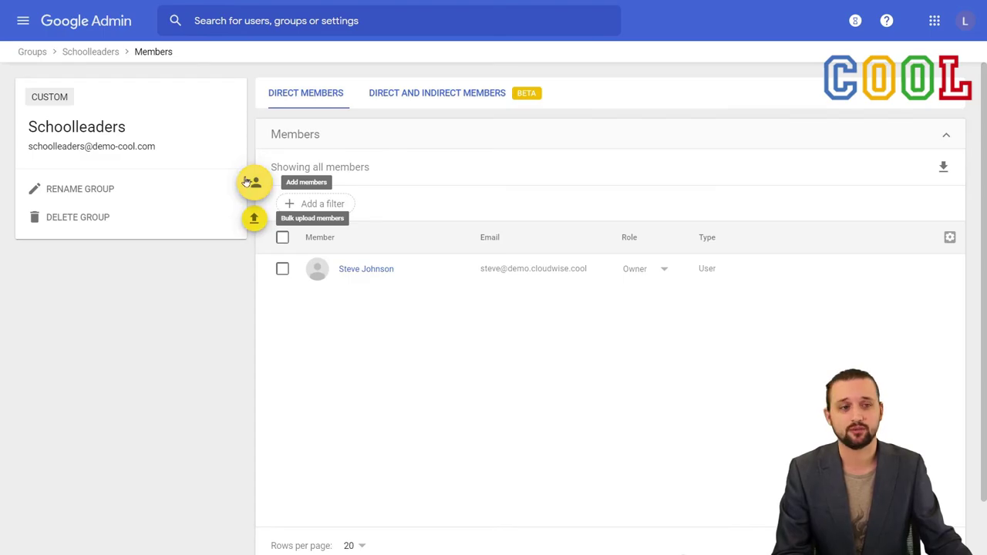
Step: Paste three member addresses and add them to the Schoolleaders group
{"action": "left_click", "coordinate": [254, 182]}
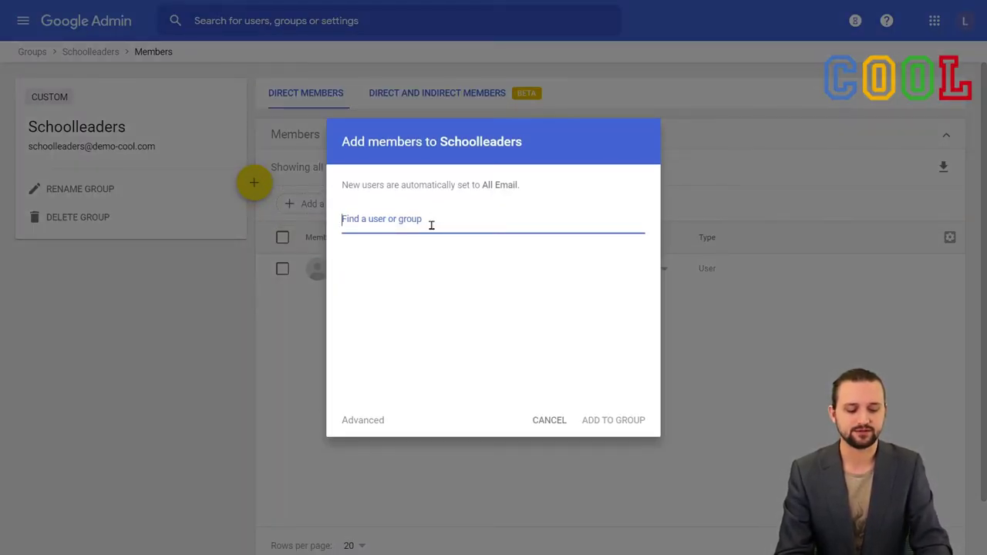
{"action": "key", "text": "ctrl+v"}
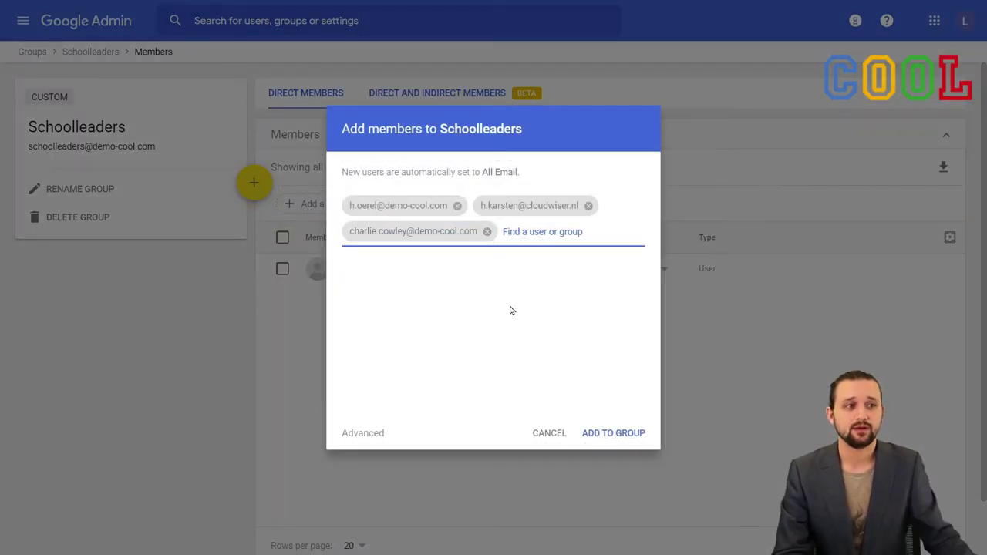
{"action": "left_click", "coordinate": [361, 434]}
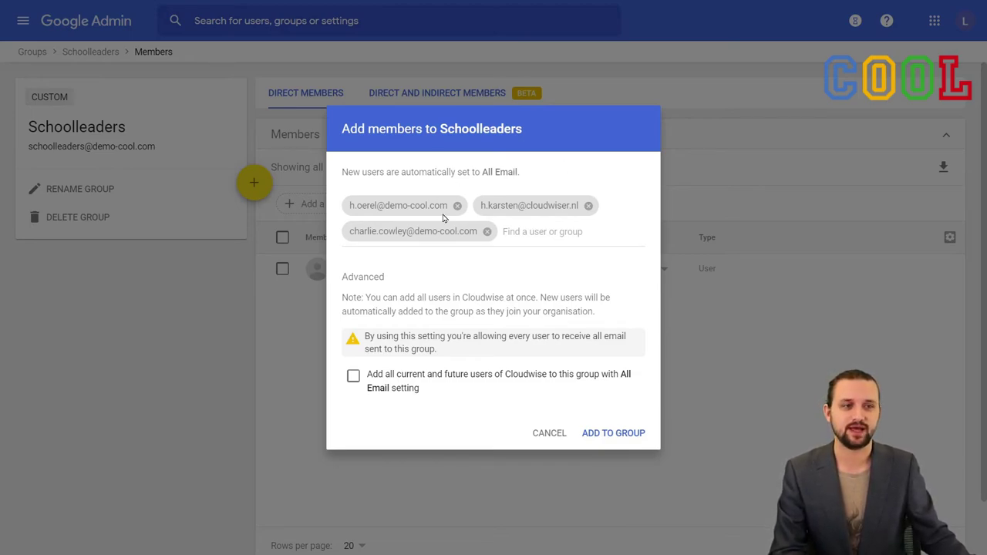
{"action": "left_click", "coordinate": [633, 434]}
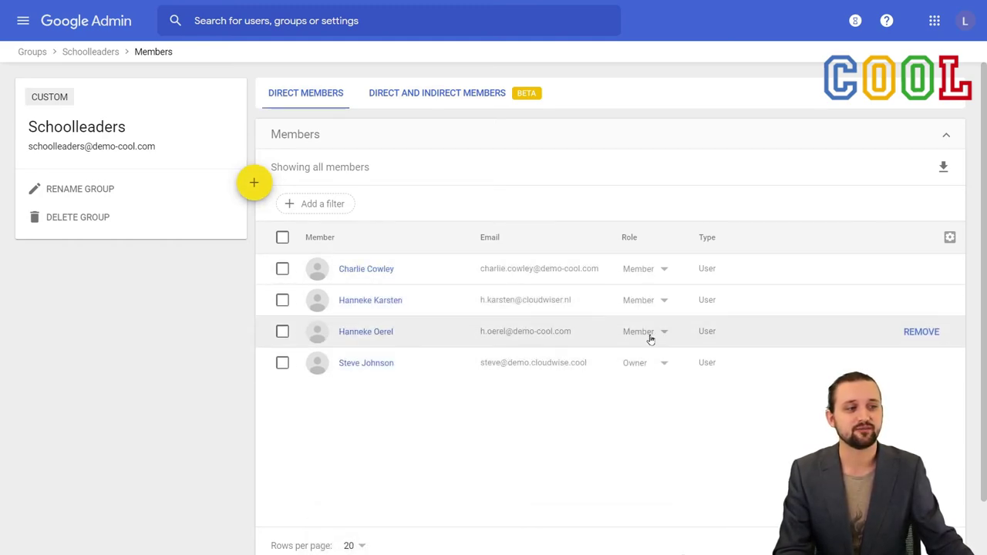
Step: Check the first member's role options and leave the role set to Member
{"action": "left_click", "coordinate": [650, 268]}
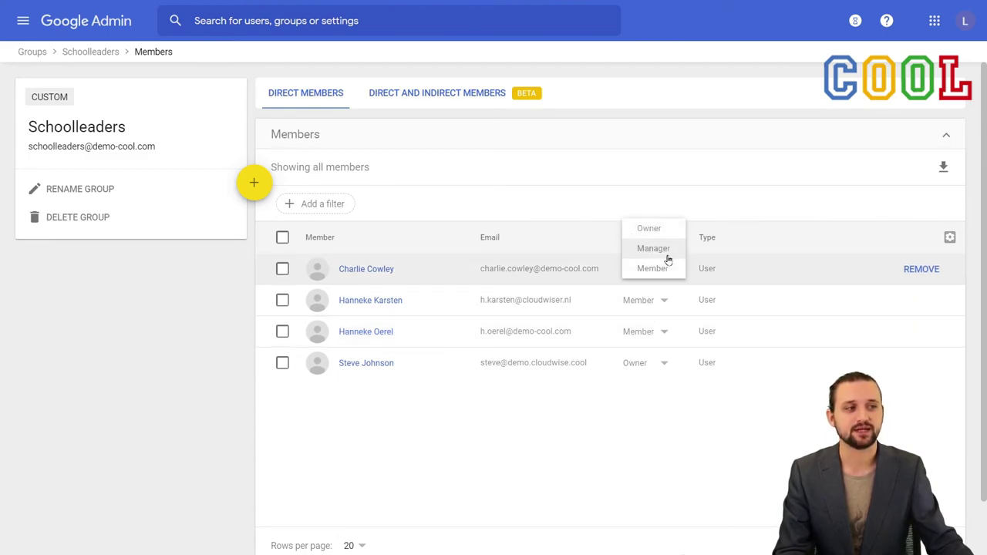
{"action": "left_click", "coordinate": [650, 412]}
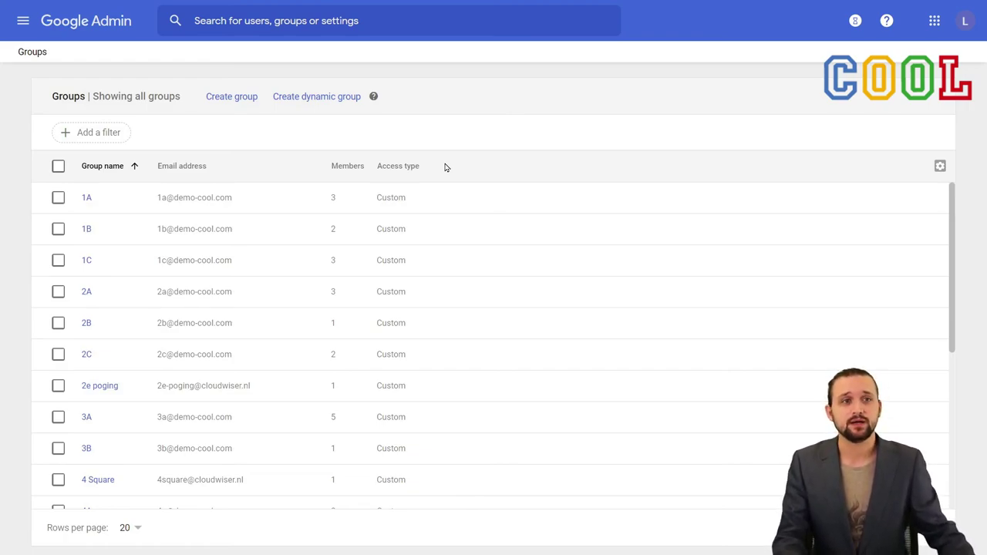
Step: Start a dynamic group and view the condition attributes, leaving the condition's attribute unselected
{"action": "left_click", "coordinate": [323, 104]}
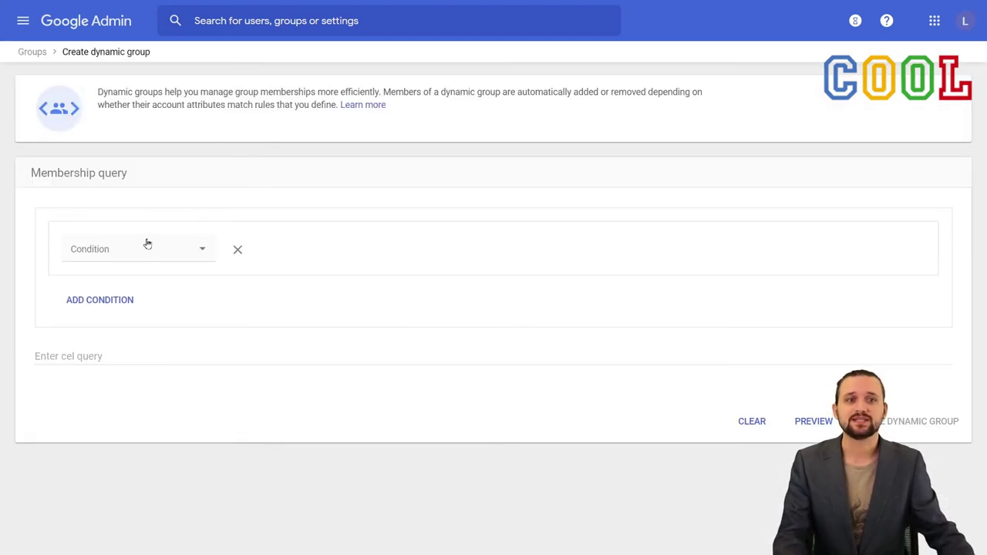
{"action": "left_click", "coordinate": [151, 258]}
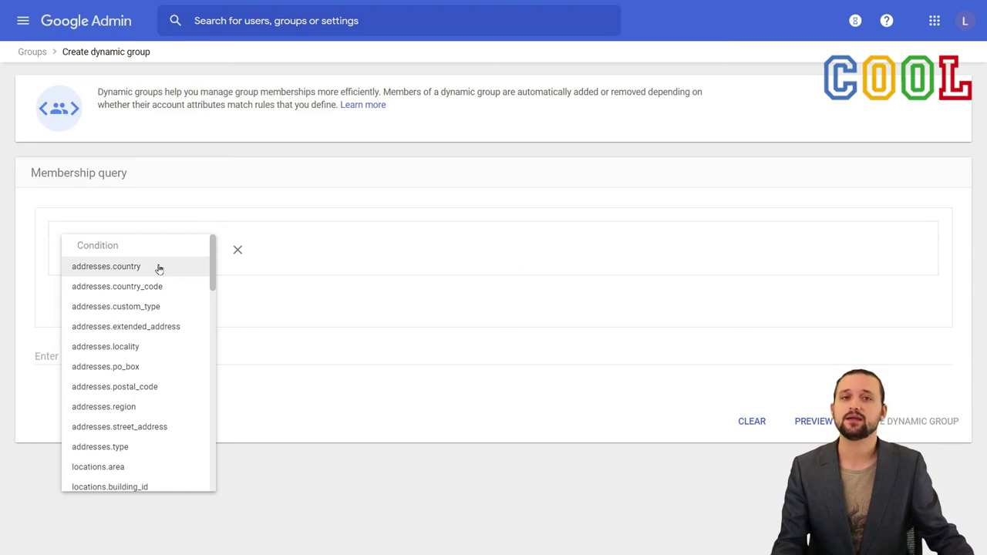
{"action": "left_click", "coordinate": [149, 199]}
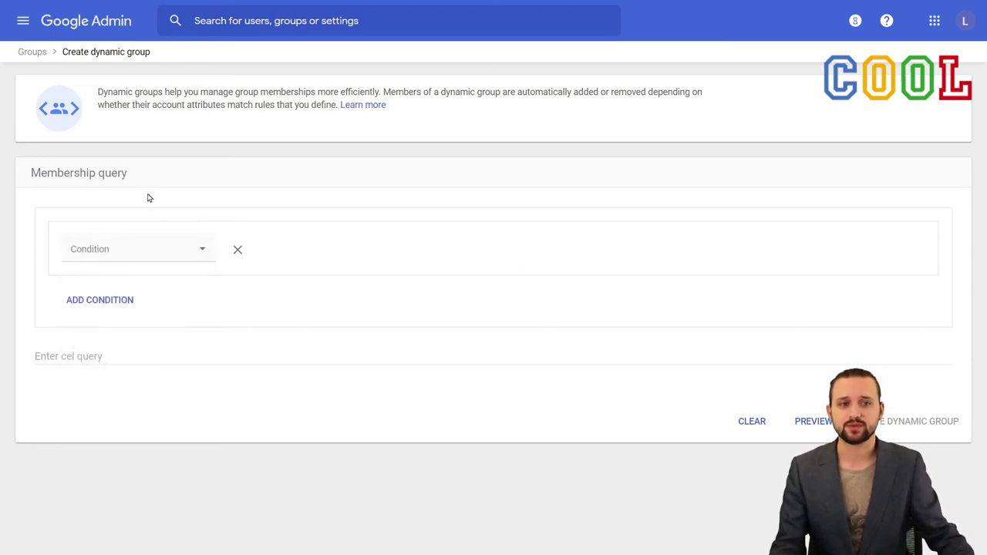